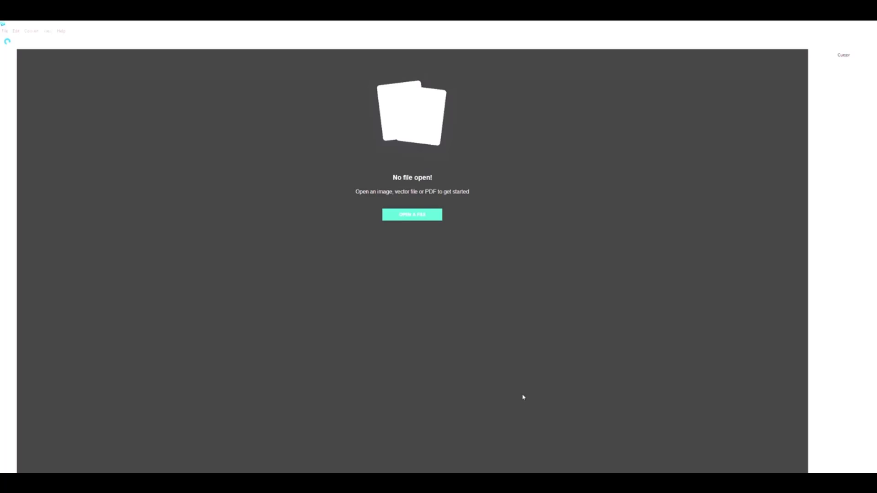
# - Open the Phone Stand.dxf drawing and activate the Erase tool
pyautogui.click(400, 217)
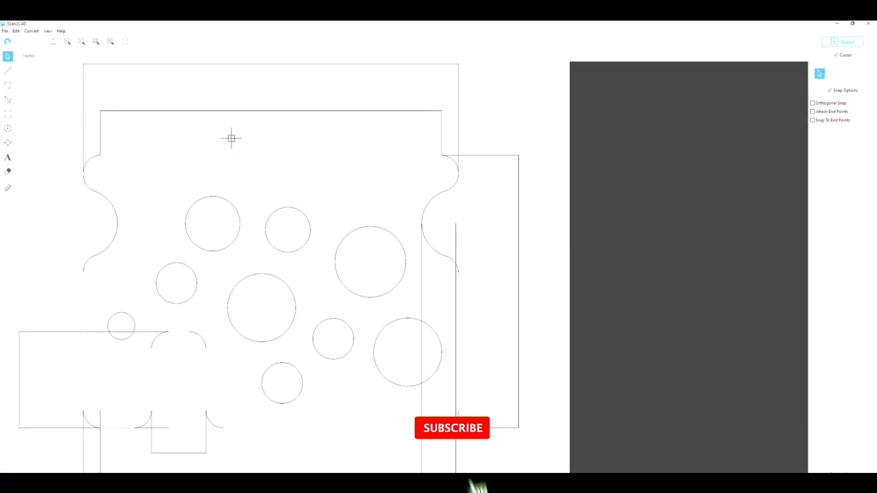
pyautogui.click(8, 172)
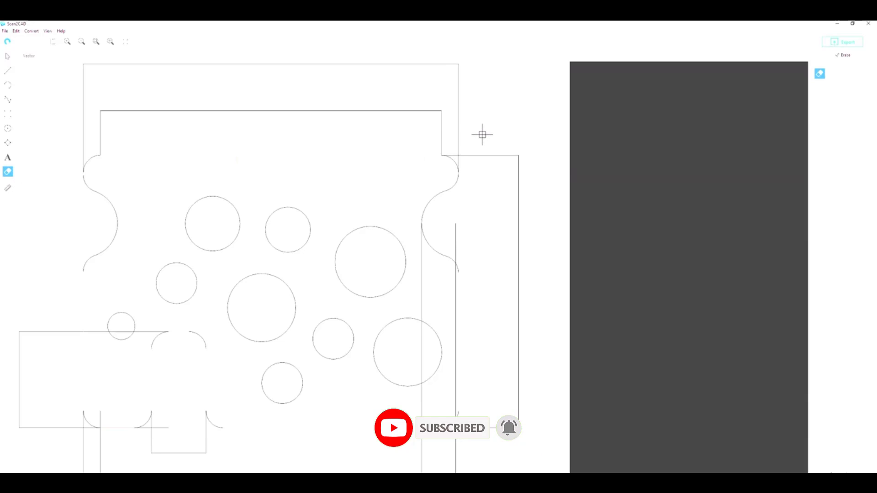
# - Erase the rectangles, box edges and stray vertical lines around the part, keeping curves, circles and one right vertical line
pyautogui.moveTo(481, 135)
pyautogui.mouseDown()
pyautogui.moveTo(100, 82)
pyautogui.moveTo(57, 58)
pyautogui.mouseUp()
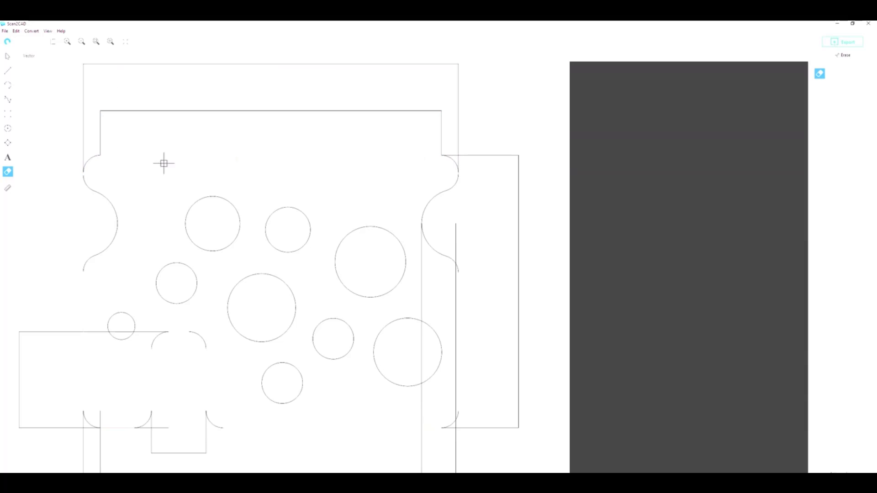
pyautogui.moveTo(481, 133)
pyautogui.mouseDown()
pyautogui.moveTo(225, 94)
pyautogui.moveTo(66, 58)
pyautogui.mouseUp()
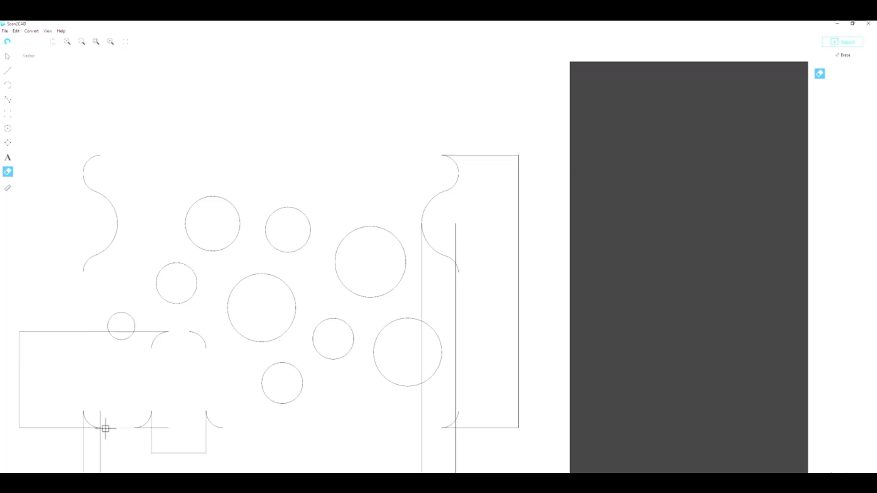
pyautogui.moveTo(126, 458)
pyautogui.mouseDown()
pyautogui.moveTo(63, 446)
pyautogui.moveTo(70, 470)
pyautogui.mouseUp()
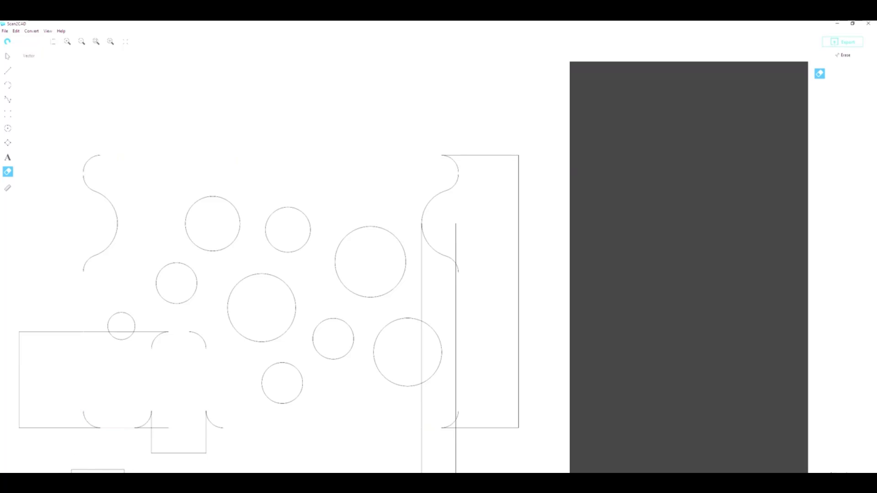
pyautogui.moveTo(215, 470); pyautogui.dragTo(137, 450)
pyautogui.moveTo(48, 440)
pyautogui.mouseDown()
pyautogui.moveTo(10, 339)
pyautogui.moveTo(18, 274)
pyautogui.mouseUp()
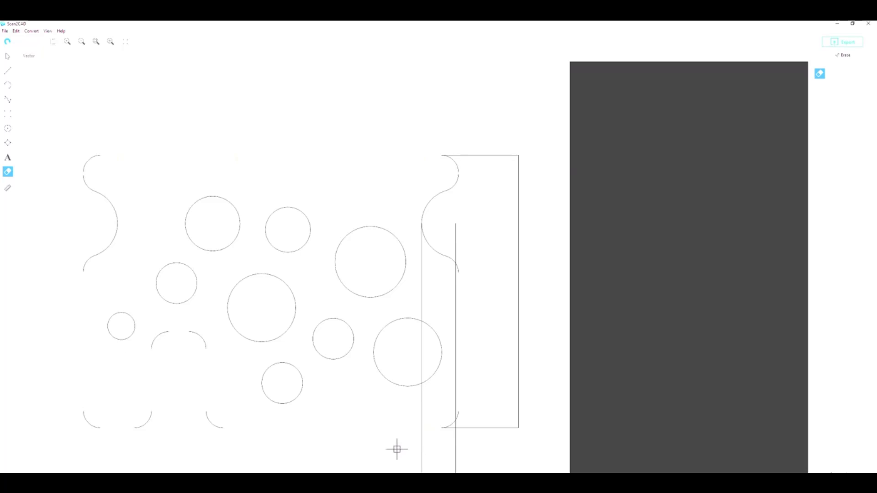
pyautogui.moveTo(561, 471); pyautogui.dragTo(392, 447)
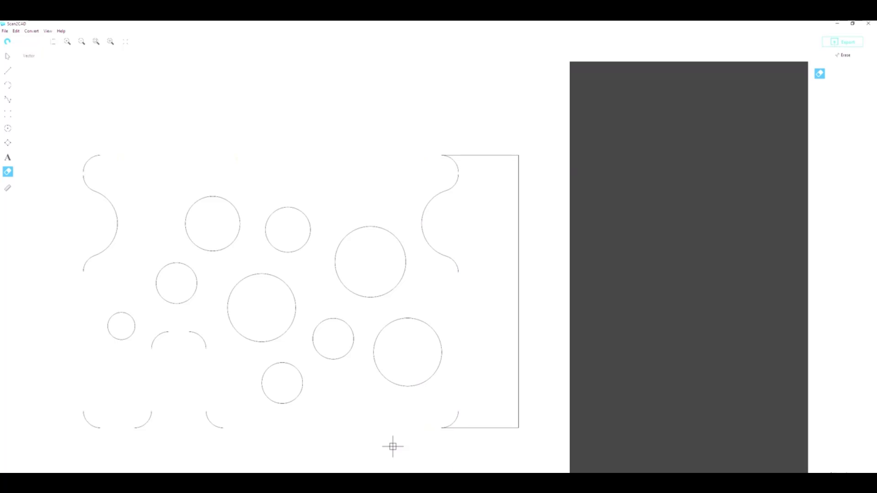
pyautogui.moveTo(493, 450); pyautogui.dragTo(480, 143)
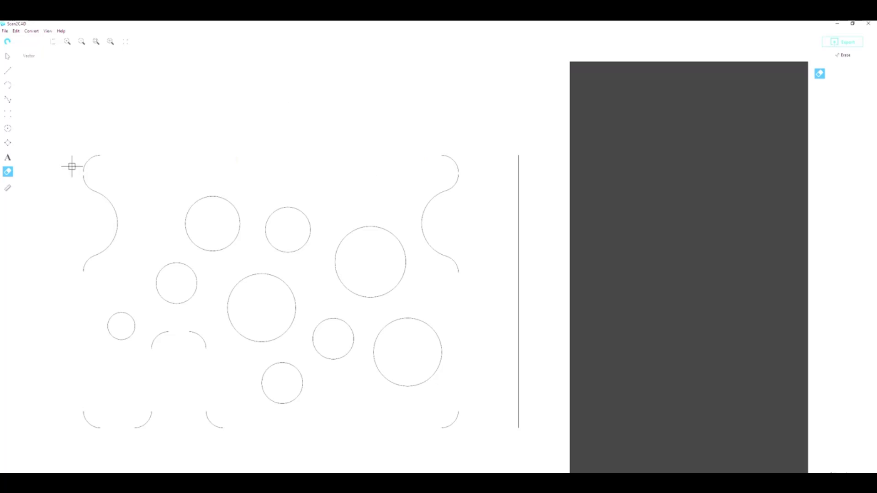
pyautogui.click(82, 278)
# - Open the drawing's Scale Options from the File menu and choose Measure
pyautogui.click(4, 32)
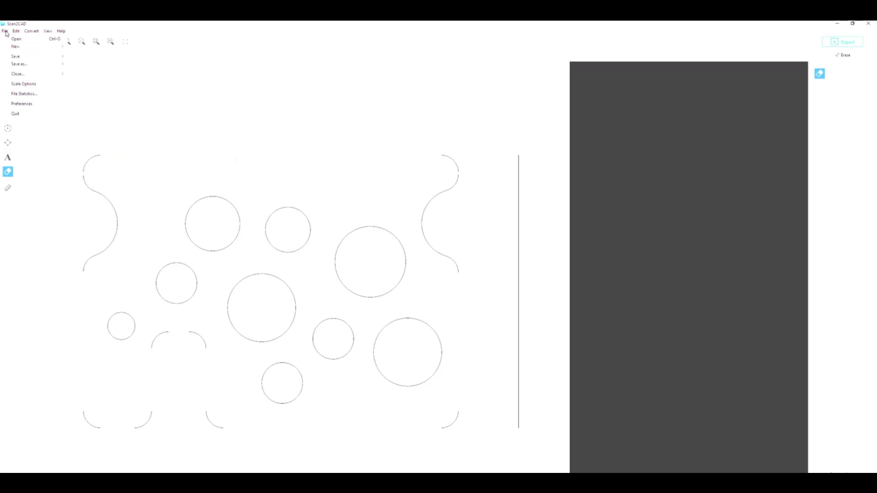
pyautogui.click(25, 84)
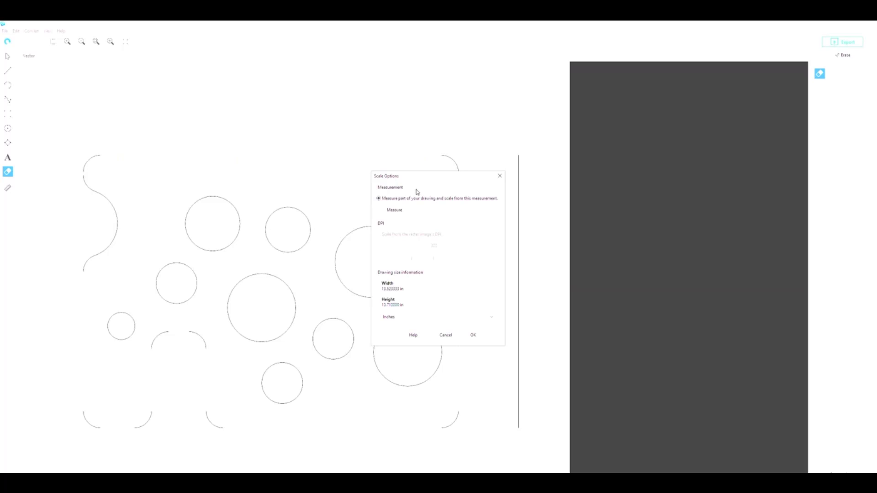
pyautogui.click(394, 211)
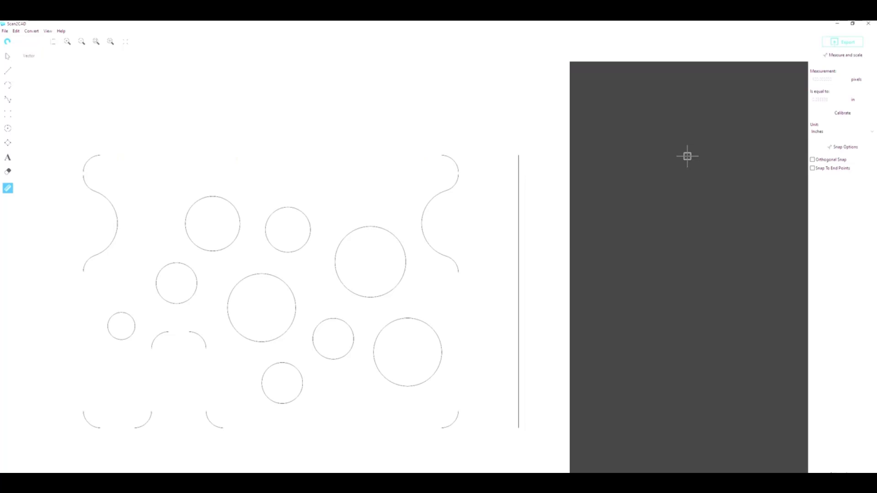
# - Calibrate on the right vertical line end to end with endpoint snapping, entering 2 inches as its length
pyautogui.click(837, 113)
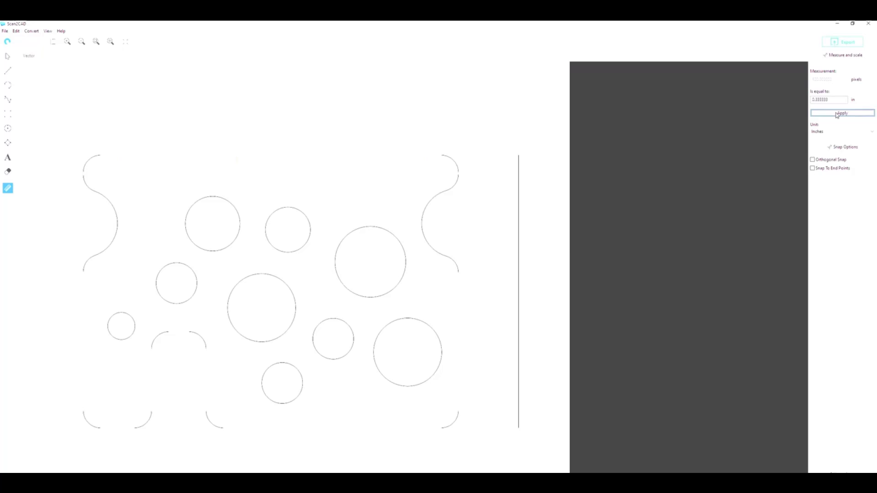
pyautogui.click(813, 168)
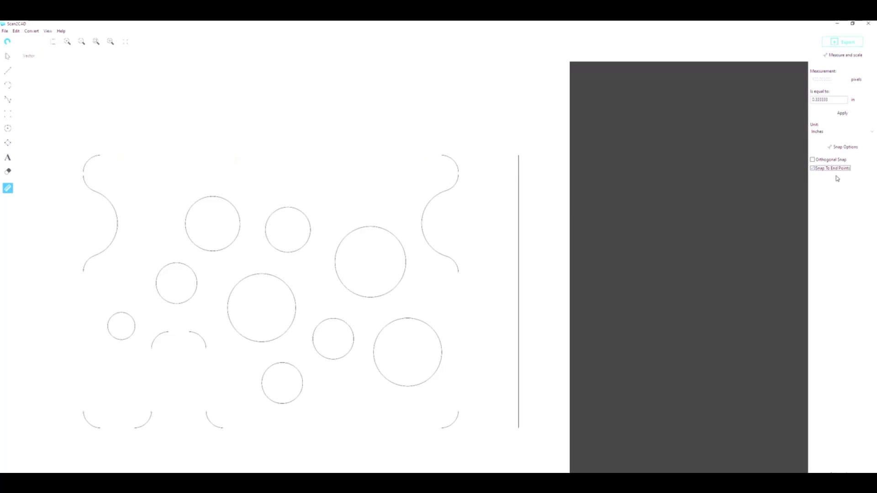
pyautogui.click(519, 156)
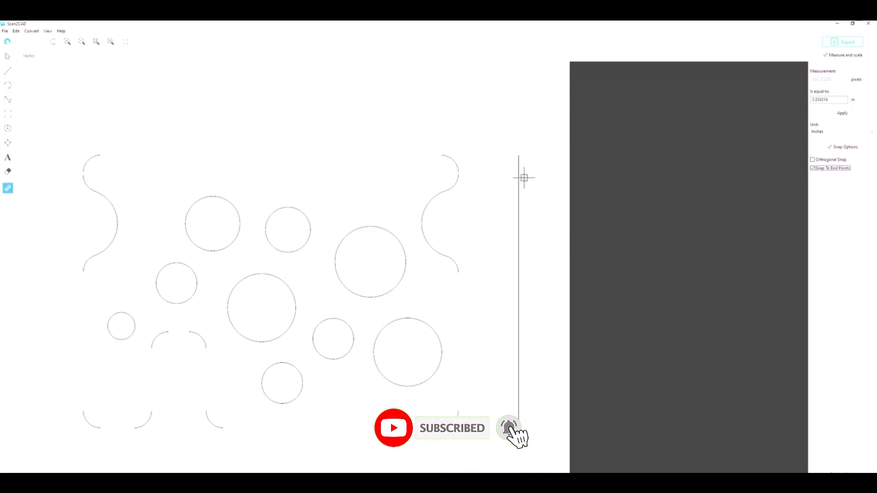
pyautogui.click(521, 409)
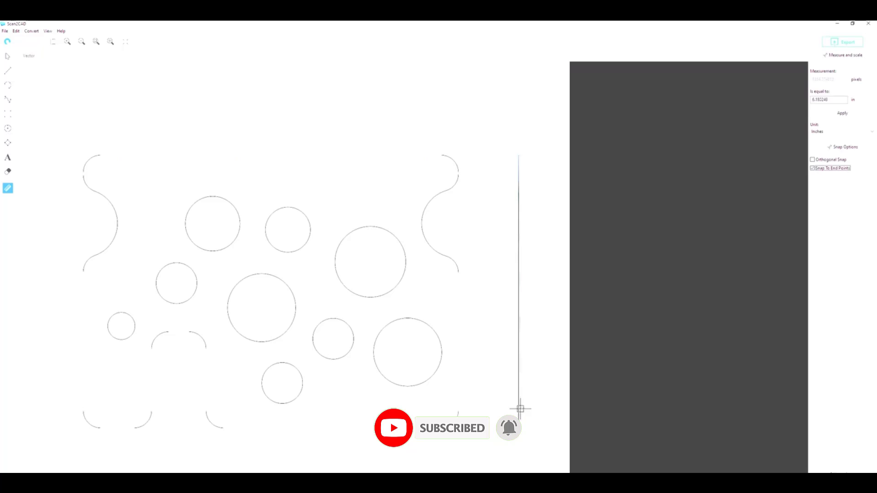
pyautogui.click(520, 427)
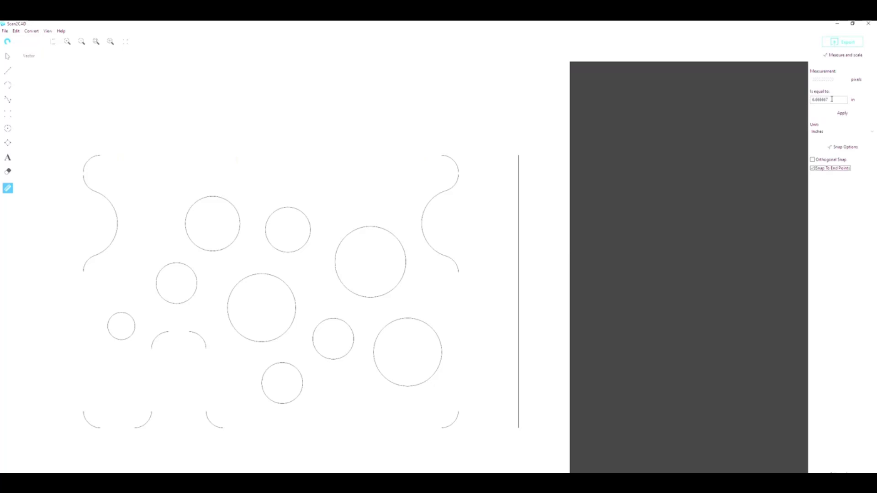
pyautogui.moveTo(832, 100); pyautogui.dragTo(813, 100)
pyautogui.write('3')
# - Apply the 2-inch scale in Inches with Orthogonal Snap, test a measurement, then erase the vertical reference line
pyautogui.click(849, 114)
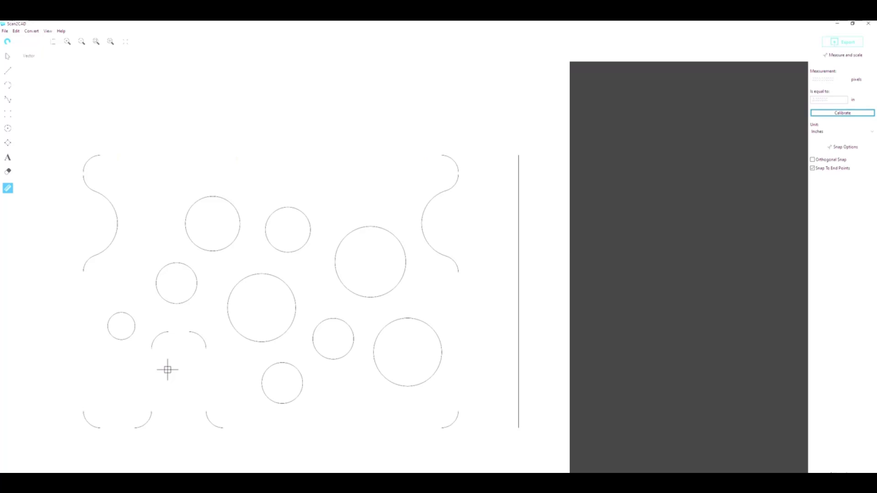
pyautogui.click(831, 132)
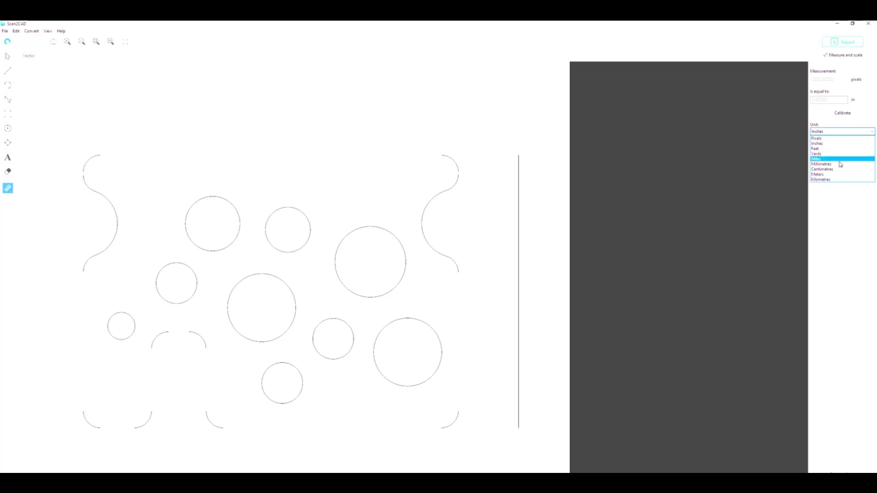
pyautogui.click(838, 223)
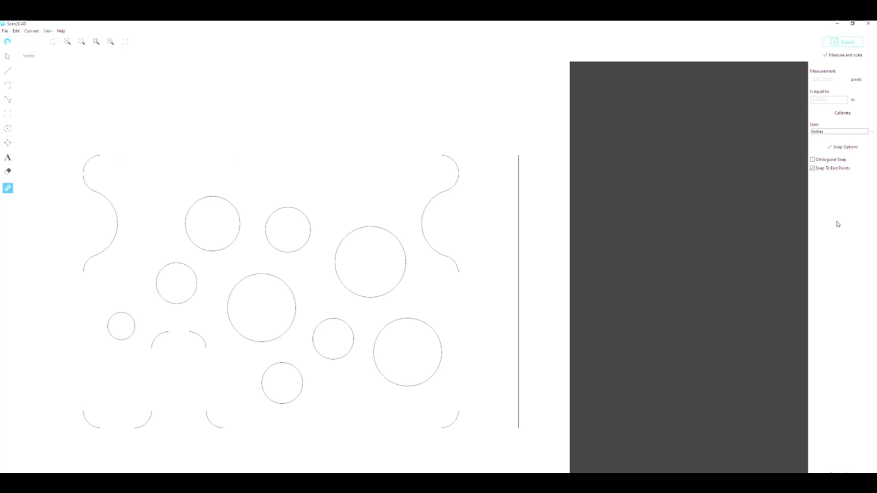
pyautogui.click(813, 159)
pyautogui.click(364, 202)
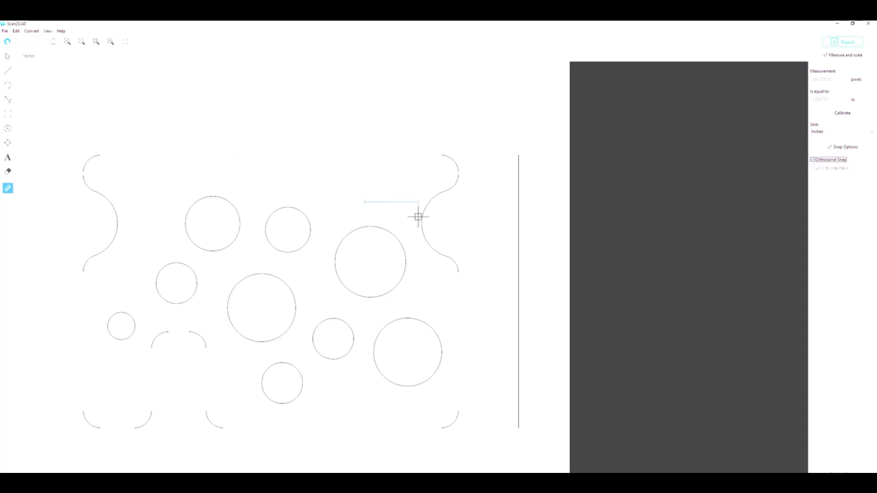
pyautogui.click(364, 159)
pyautogui.click(364, 202)
pyautogui.click(7, 172)
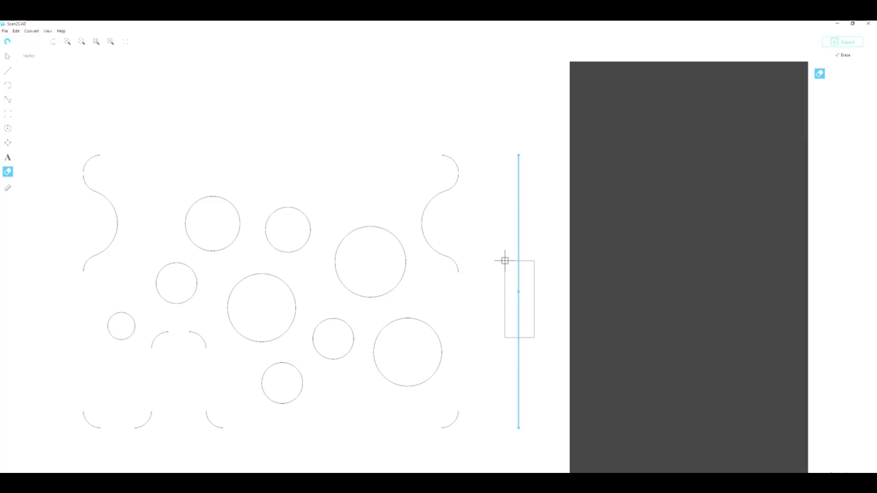
pyautogui.moveTo(504, 261); pyautogui.dragTo(506, 260)
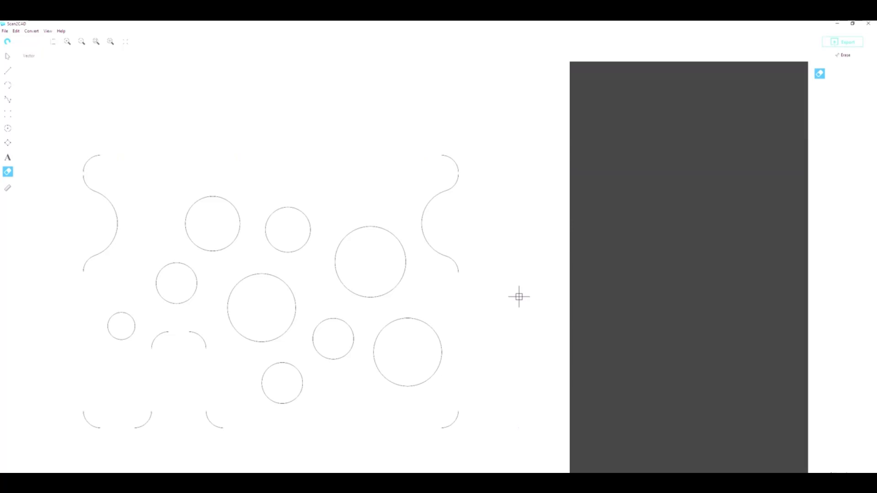
# - Export the drawing as G-code (*.cnc) named 'Scaled Phone Stand'
pyautogui.click(846, 44)
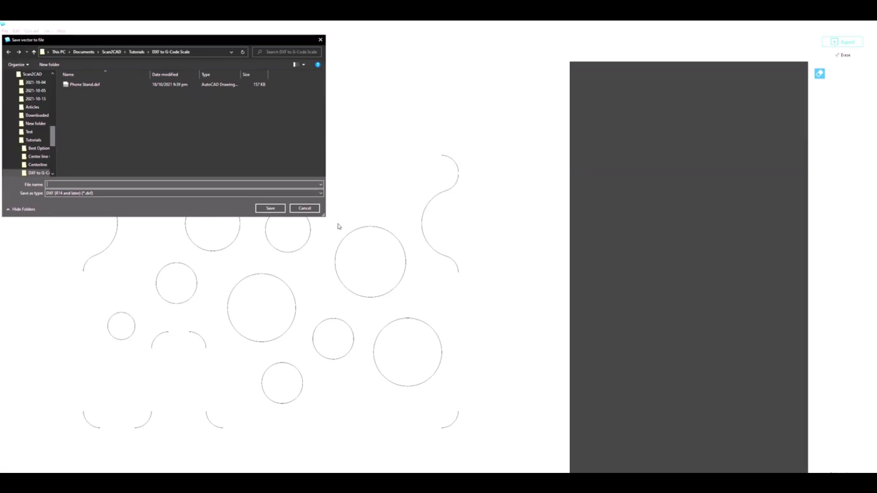
pyautogui.click(86, 194)
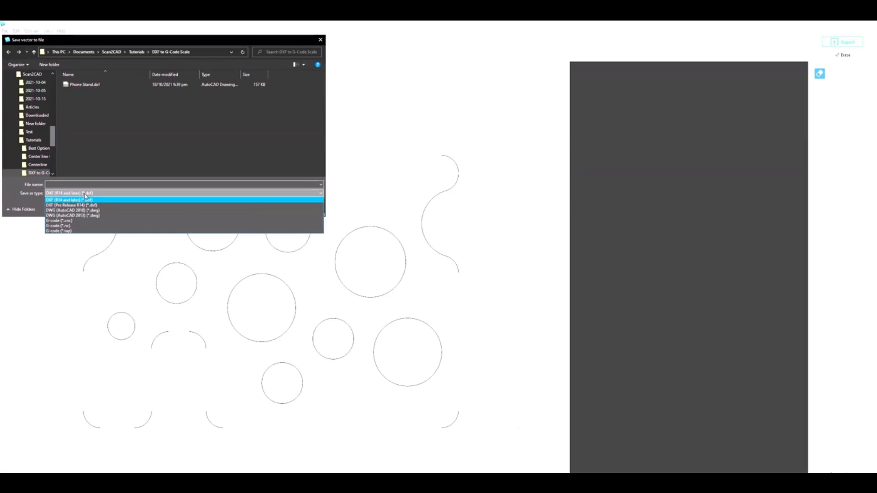
pyautogui.click(78, 223)
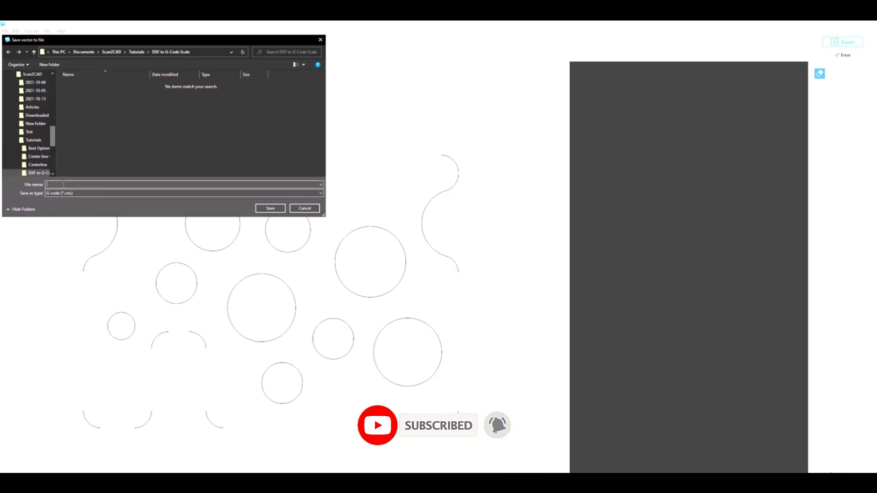
pyautogui.write('Scaled P')
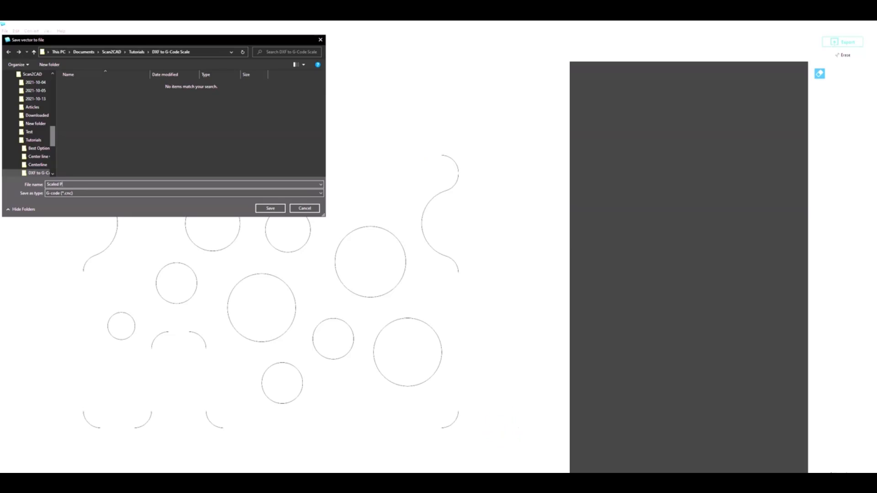
pyautogui.write('hone Stand')
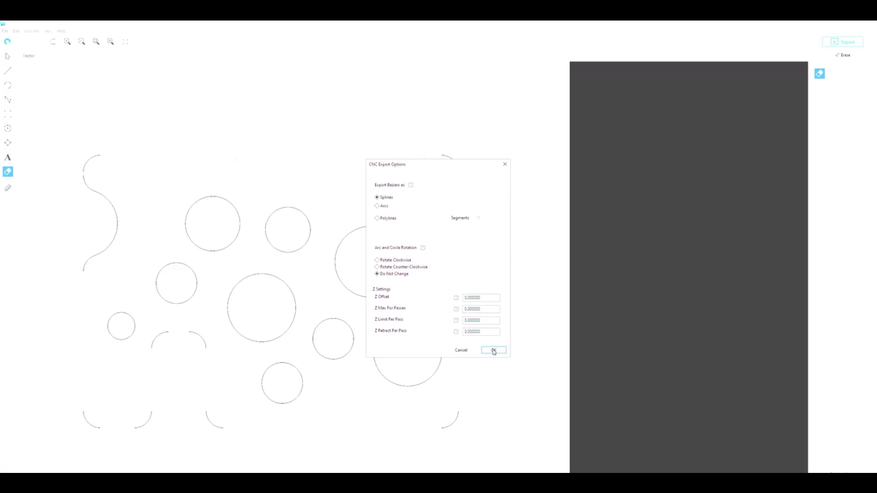
# - Accept the default CNC Export Options with OK
pyautogui.click(494, 351)
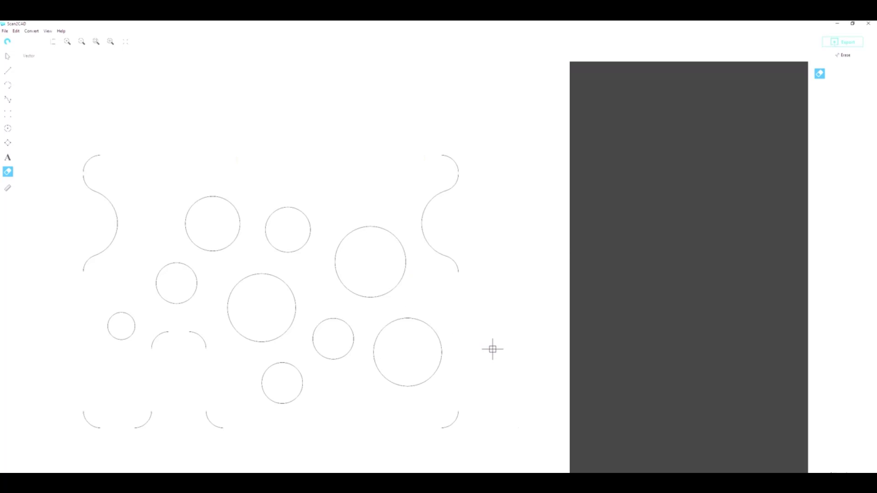